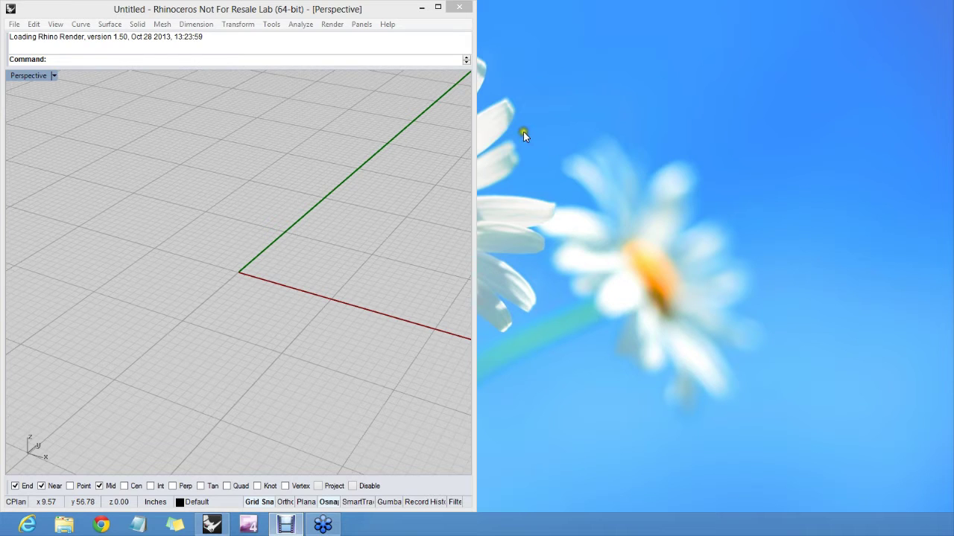
Launch Grasshopper from the Rhino command line with the Grasshopper command and switch to its window.
{"action": "left_click", "coordinate": [269, 140]}
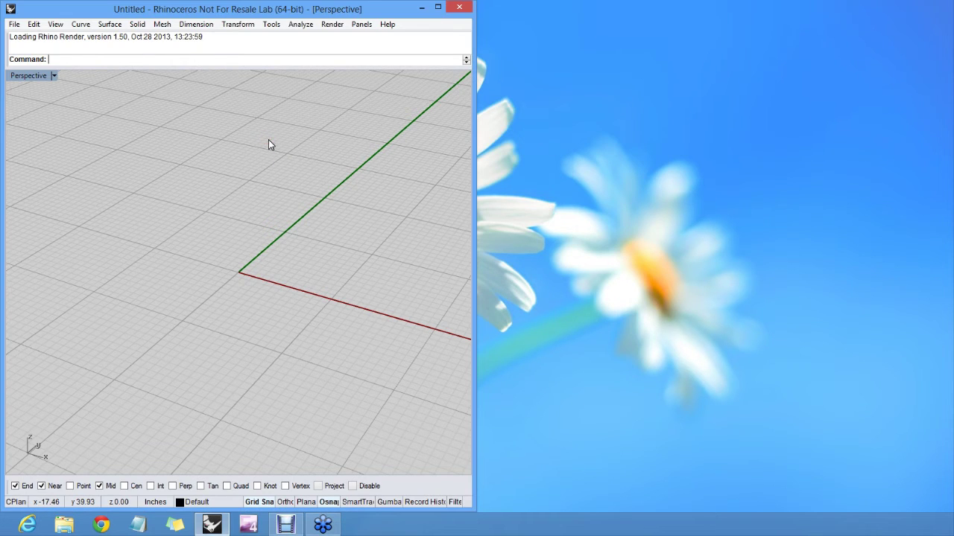
{"action": "type", "text": "Grasshopper"}
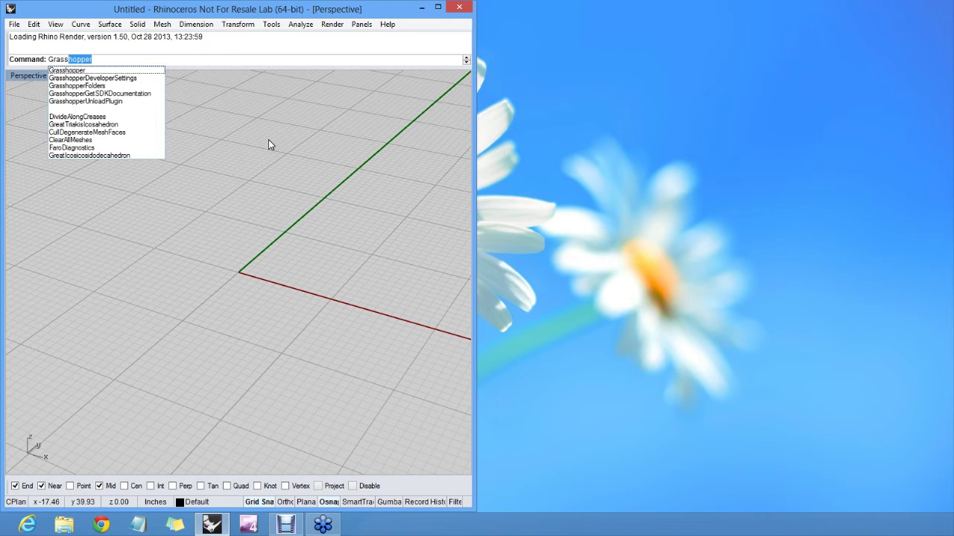
{"action": "key", "text": "Return"}
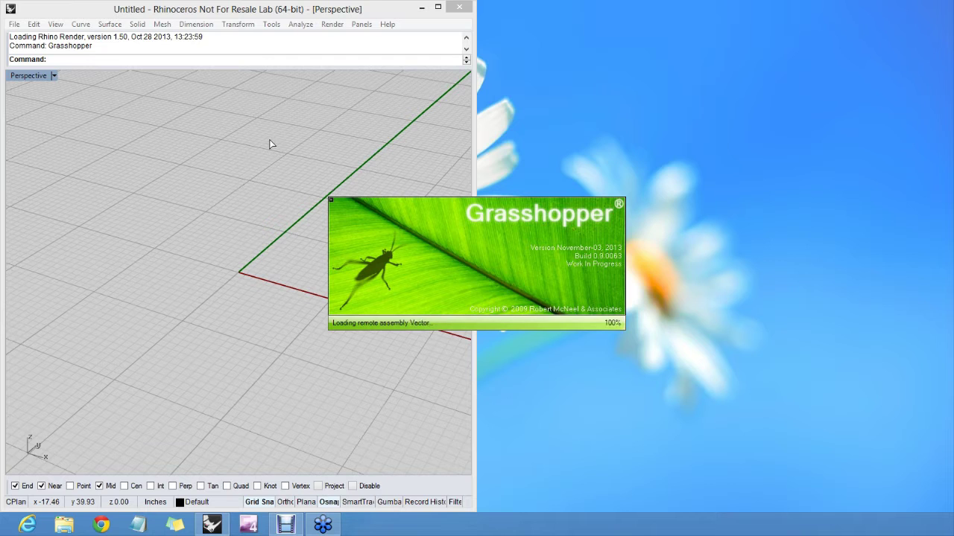
{"action": "left_click", "coordinate": [266, 139]}
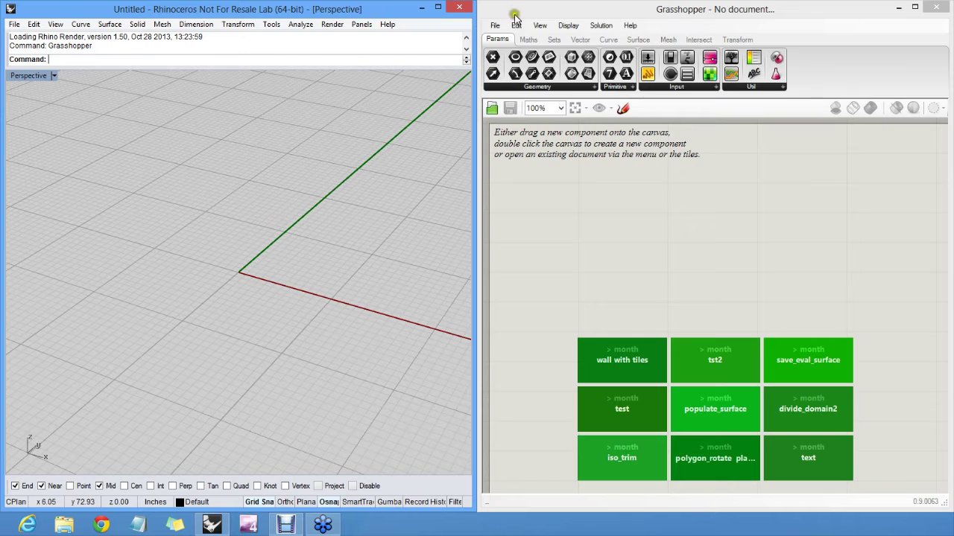
{"action": "left_click", "coordinate": [516, 10]}
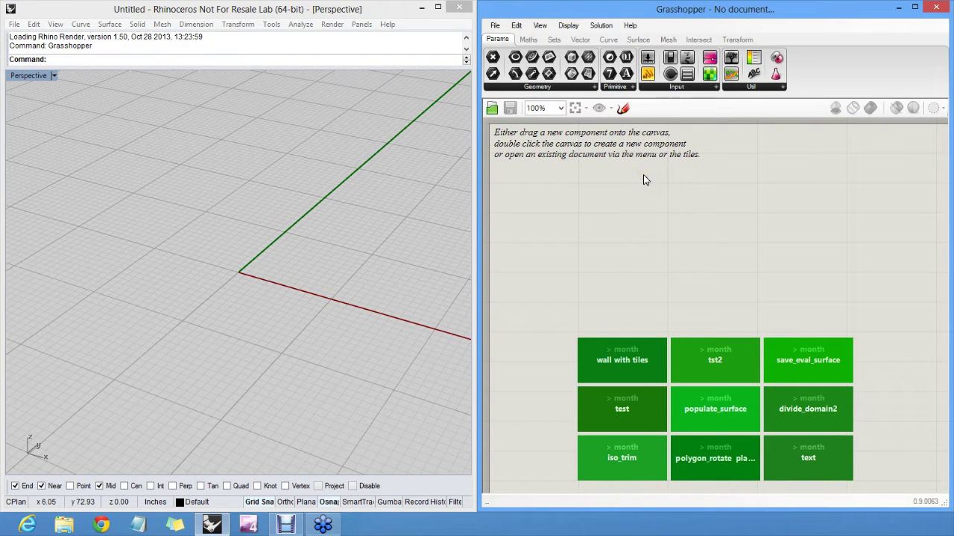
Look through the file commands, the component categories and the full list of geometry parameters in Grasshopper.
{"action": "left_click", "coordinate": [496, 26]}
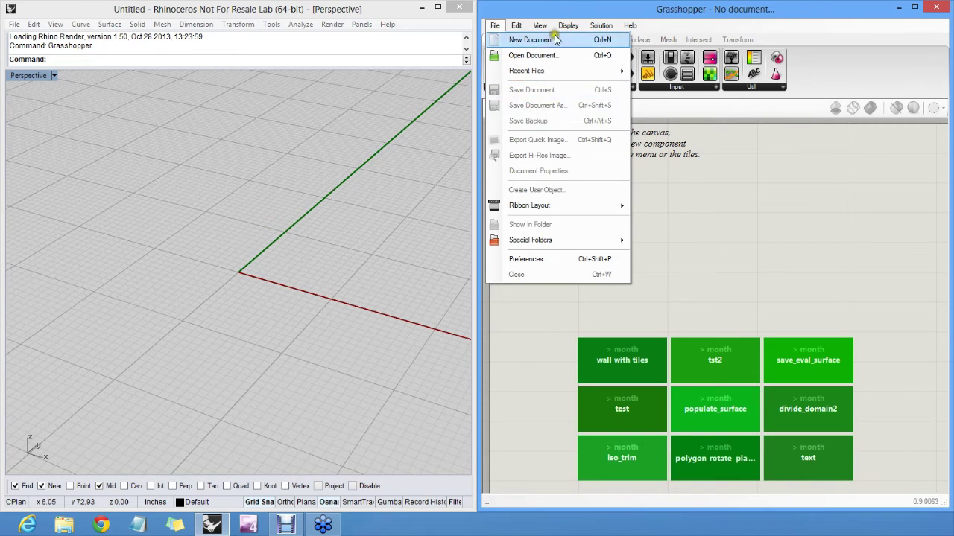
{"action": "left_click", "coordinate": [539, 9]}
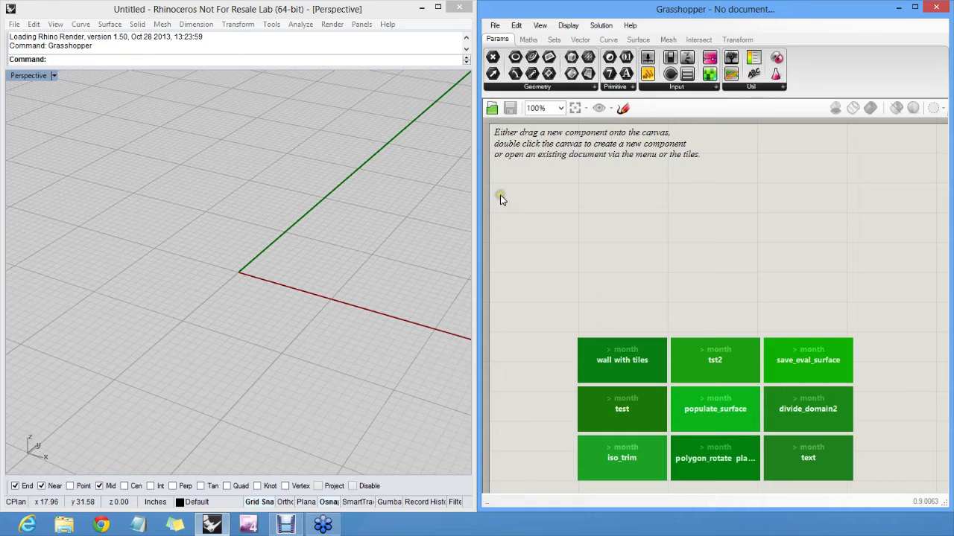
{"action": "left_click", "coordinate": [643, 217]}
{"action": "mouse_move", "coordinate": [502, 45]}
{"action": "left_click", "coordinate": [699, 41]}
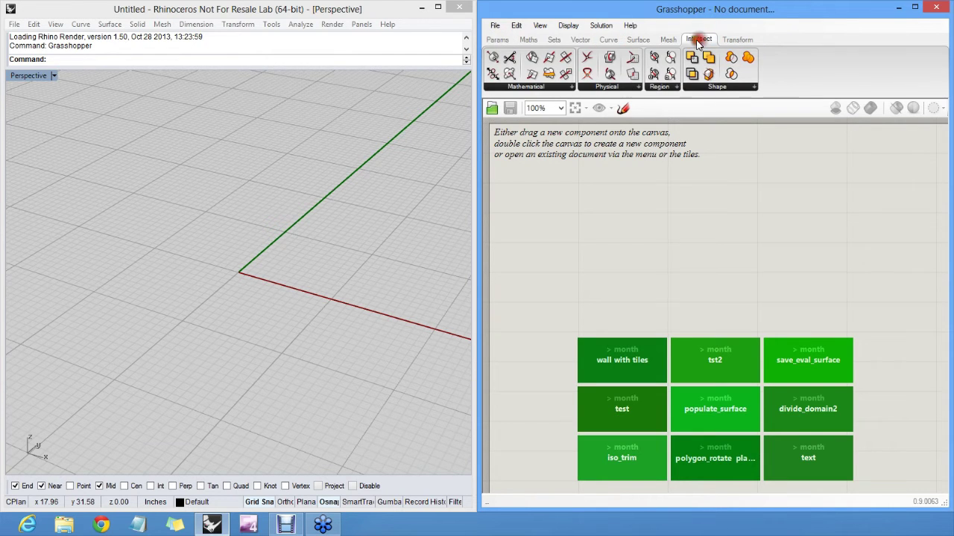
{"action": "left_click", "coordinate": [668, 40]}
{"action": "mouse_move", "coordinate": [639, 43]}
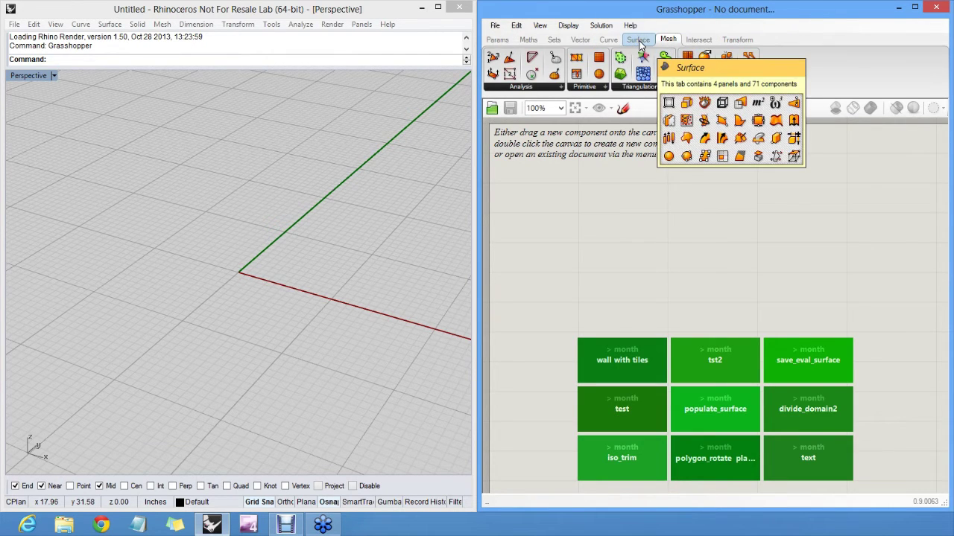
{"action": "left_click", "coordinate": [609, 40]}
{"action": "left_click", "coordinate": [580, 41]}
{"action": "left_click", "coordinate": [553, 40]}
{"action": "left_click", "coordinate": [526, 41]}
{"action": "left_click", "coordinate": [498, 40]}
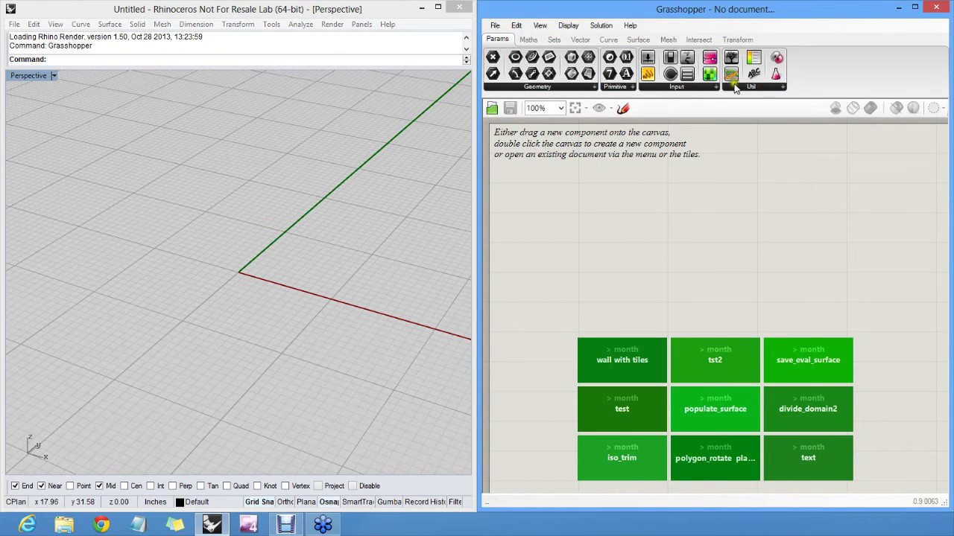
{"action": "left_click", "coordinate": [570, 91]}
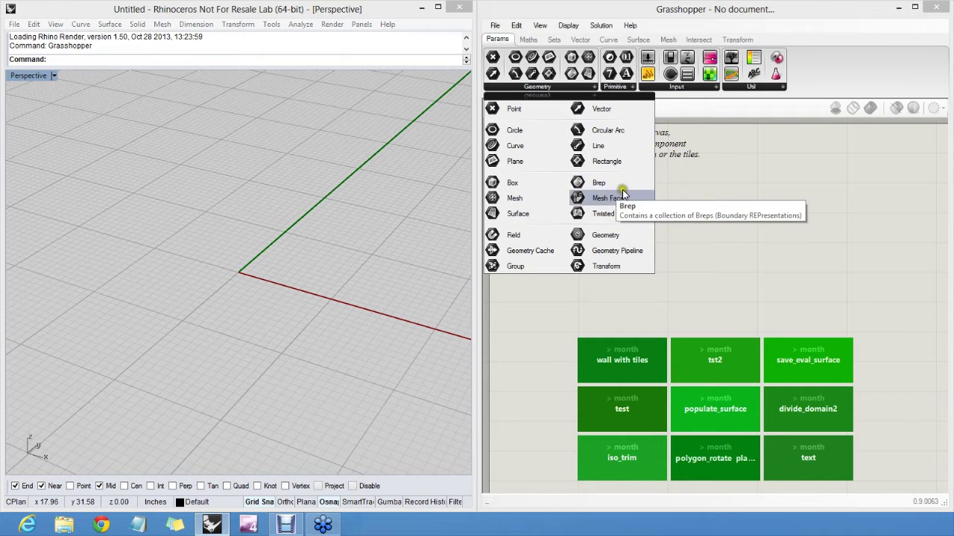
{"action": "left_click_drag", "start_coordinate": [612, 198], "coordinate": [757, 181]}
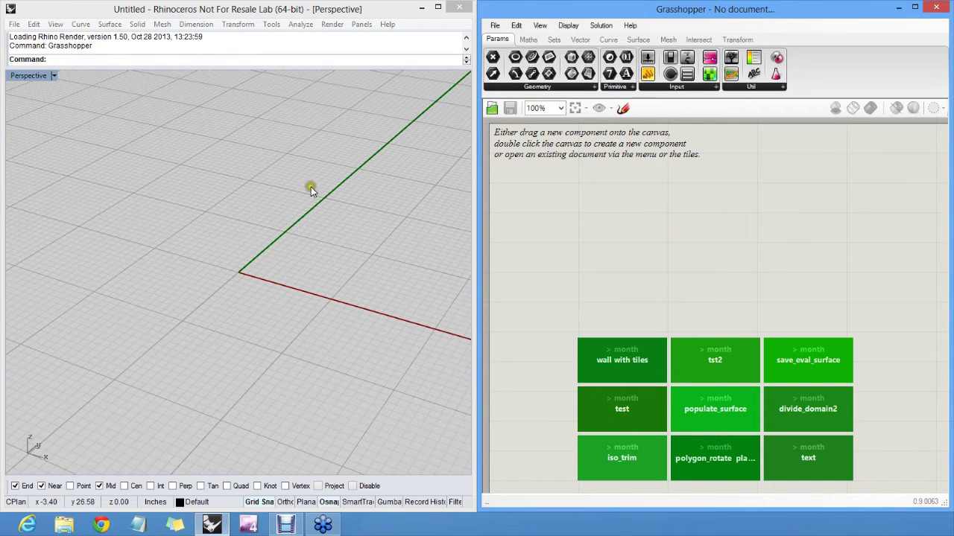
Switch to Rhino and draw a diagonal line crossing the green Y axis near the origin with the Line command.
{"action": "right_click_drag", "start_coordinate": [284, 160], "coordinate": [308, 213]}
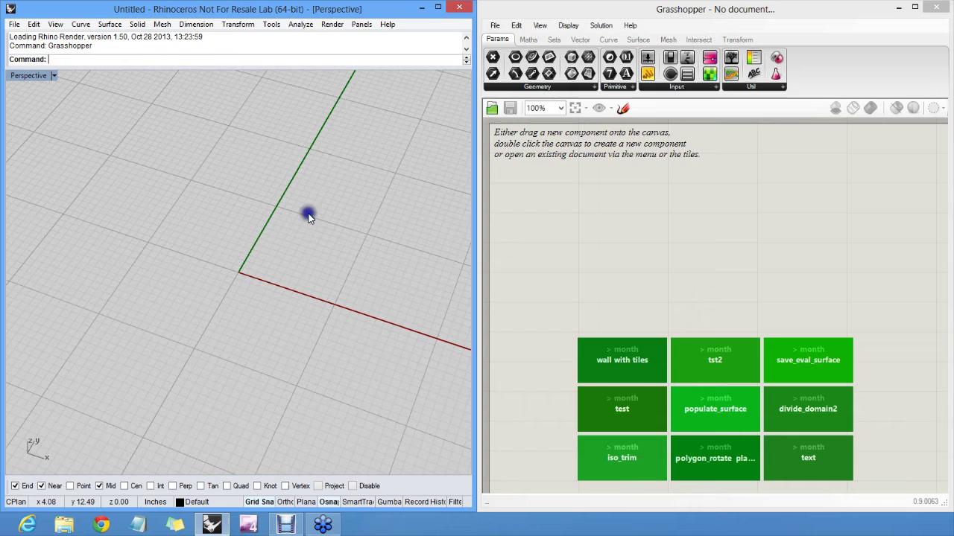
{"action": "left_click", "coordinate": [269, 210]}
{"action": "type", "text": "Line"}
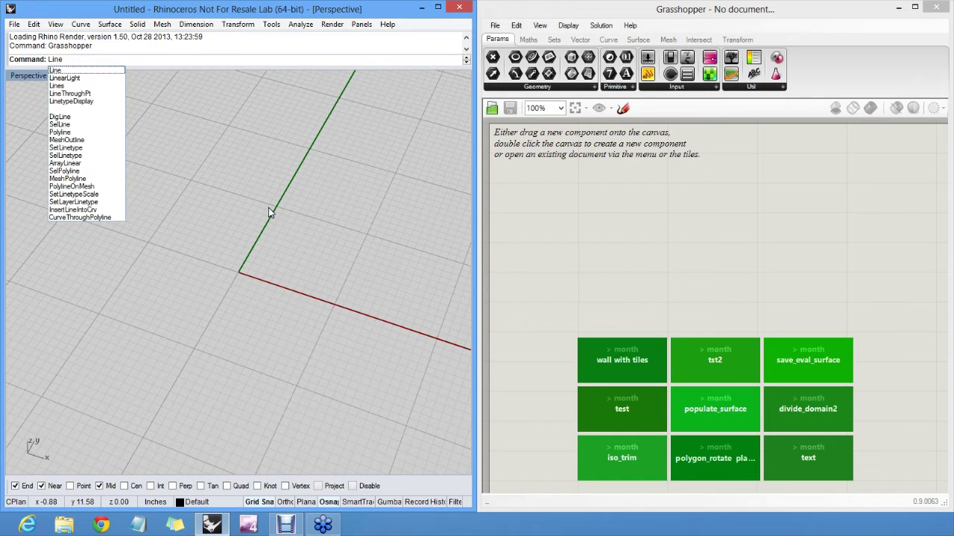
{"action": "key", "text": "Return"}
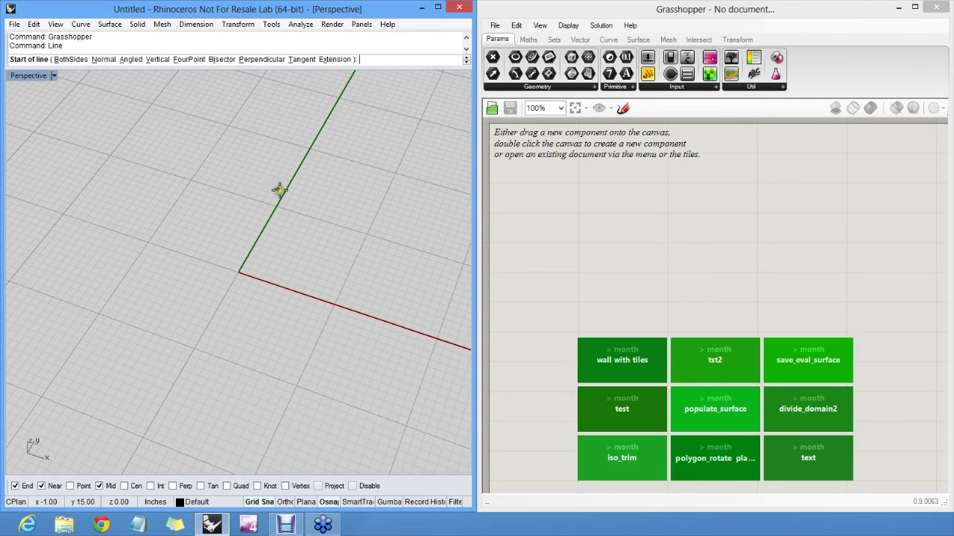
{"action": "left_click", "coordinate": [143, 289]}
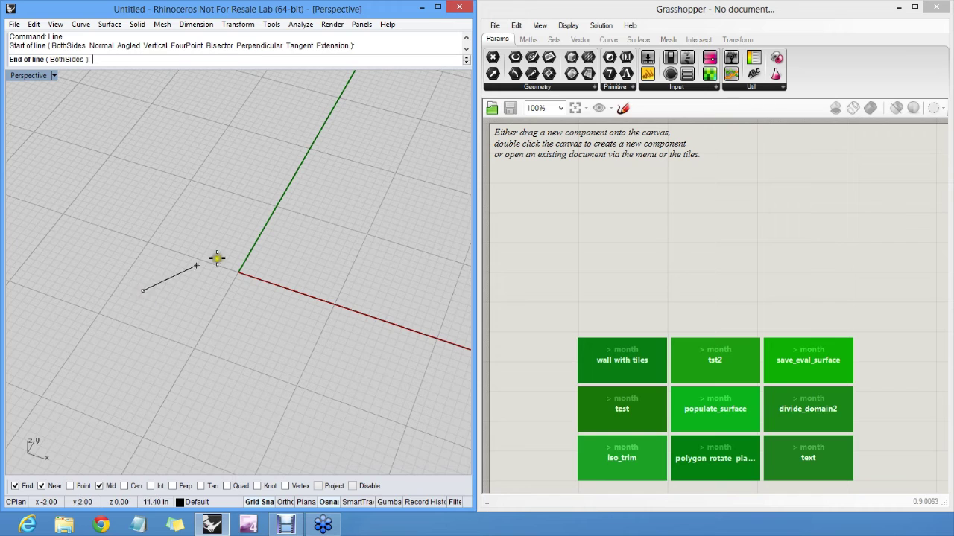
{"action": "left_click", "coordinate": [357, 202]}
{"action": "left_click", "coordinate": [337, 212]}
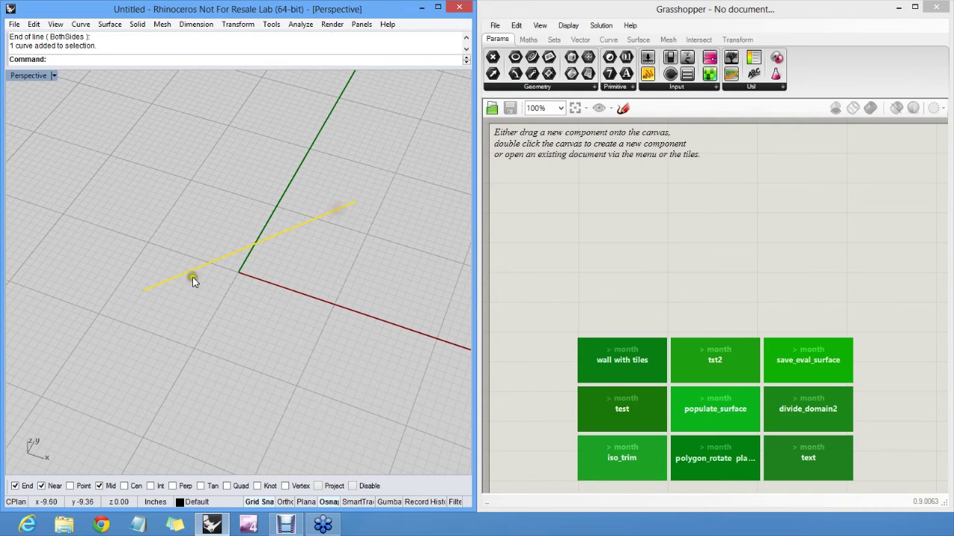
{"action": "right_click_drag", "start_coordinate": [297, 285], "coordinate": [310, 266]}
{"action": "left_click", "coordinate": [297, 261]}
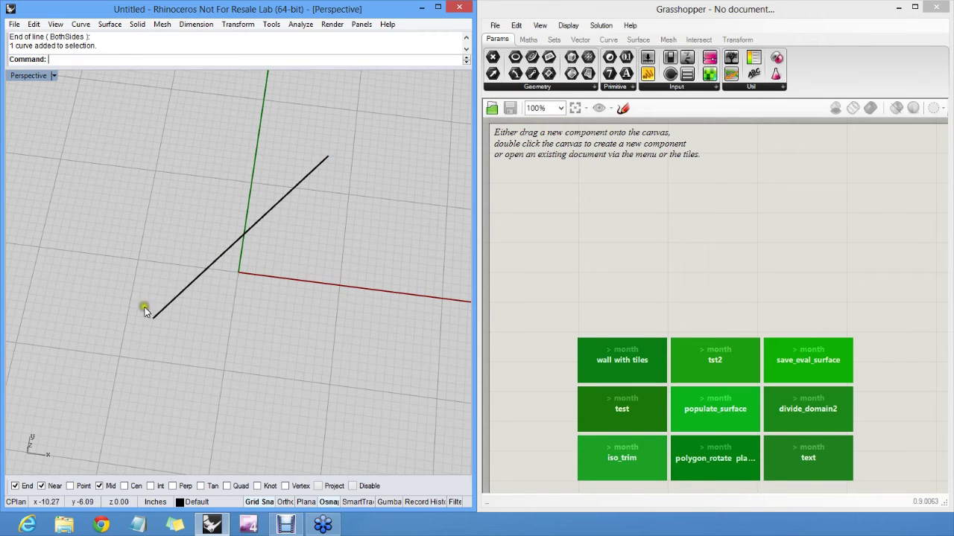
Switch to Grasshopper and place a Line component from the Curve primitives on the canvas.
{"action": "left_click", "coordinate": [654, 203]}
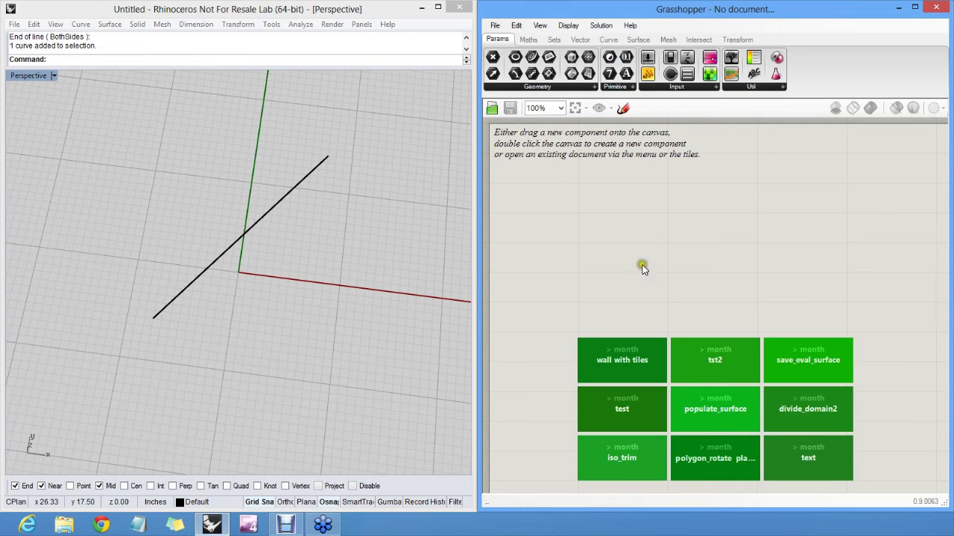
{"action": "left_click", "coordinate": [606, 41]}
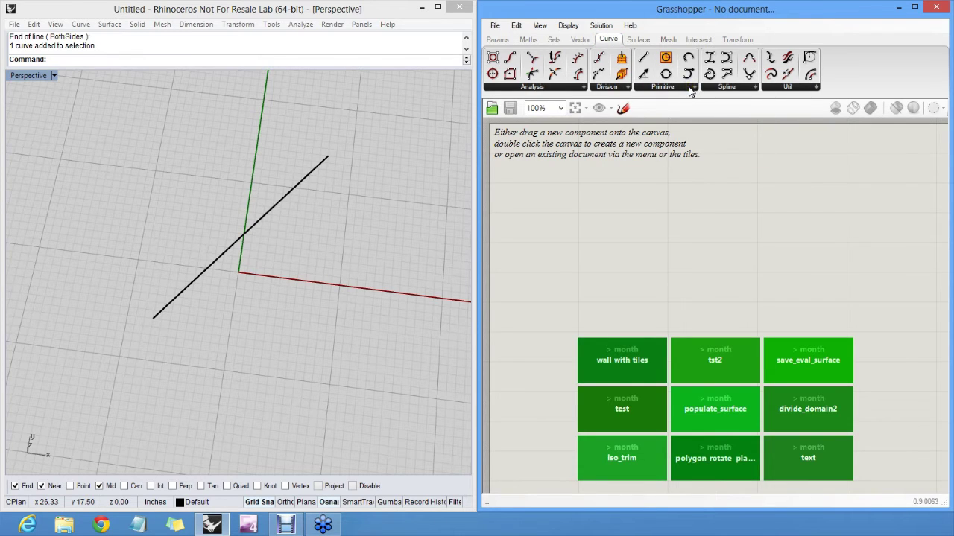
{"action": "left_click", "coordinate": [691, 89]}
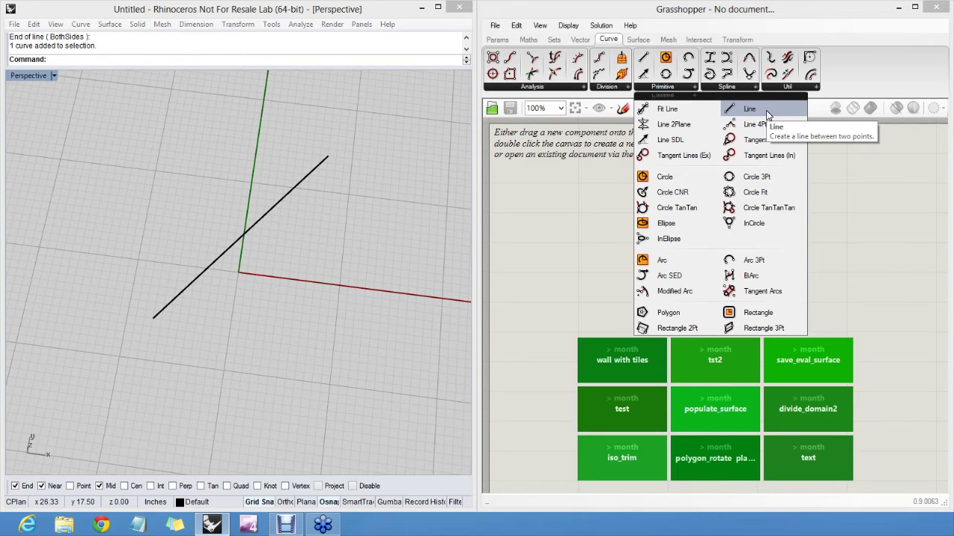
{"action": "left_click_drag", "start_coordinate": [768, 113], "coordinate": [628, 229]}
{"action": "scroll", "coordinate": [624, 217], "scroll_direction": "up", "scroll_amount": 5}
{"action": "right_click_drag", "start_coordinate": [650, 442], "coordinate": [698, 466]}
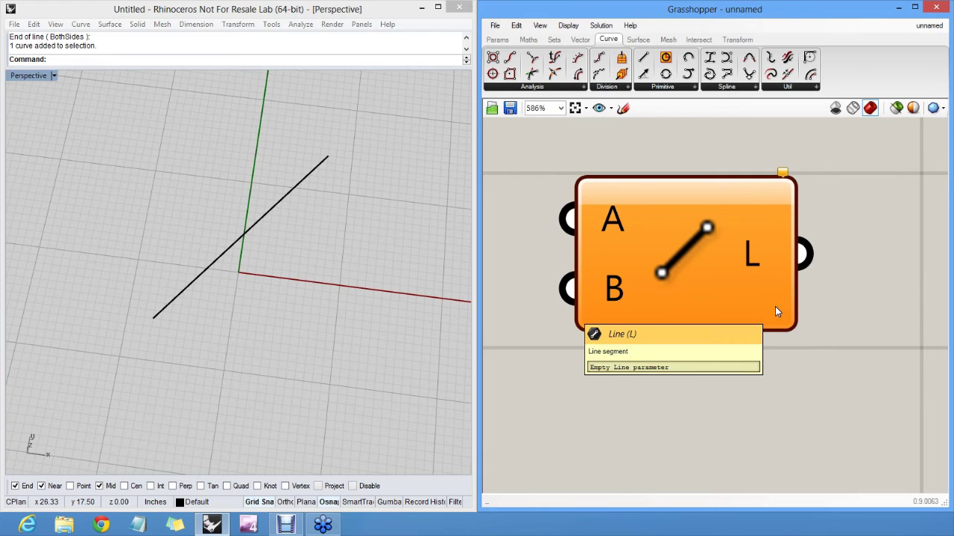
{"action": "mouse_move", "coordinate": [672, 303]}
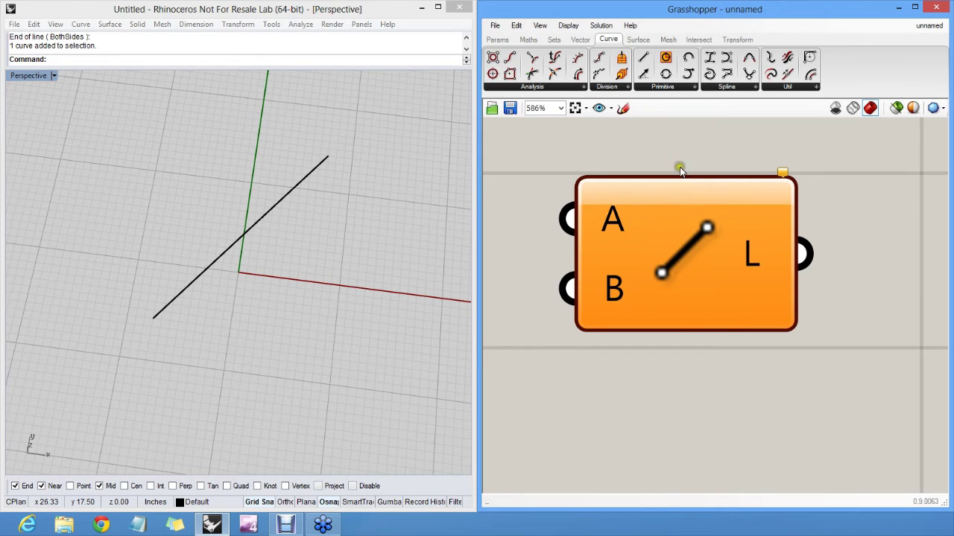
Read the runtime warnings of the Line component.
{"action": "scroll", "coordinate": [680, 167], "scroll_direction": "down", "scroll_amount": 3}
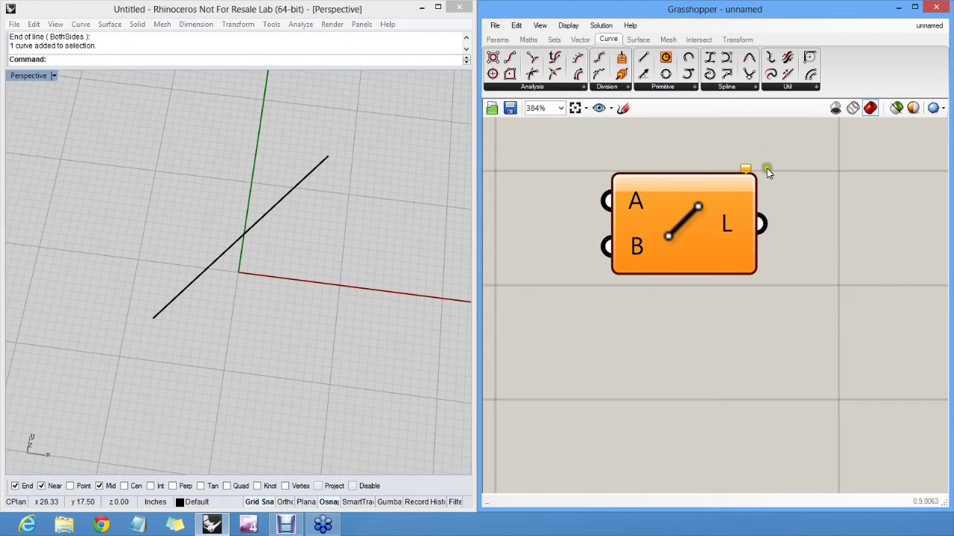
{"action": "left_click", "coordinate": [746, 171]}
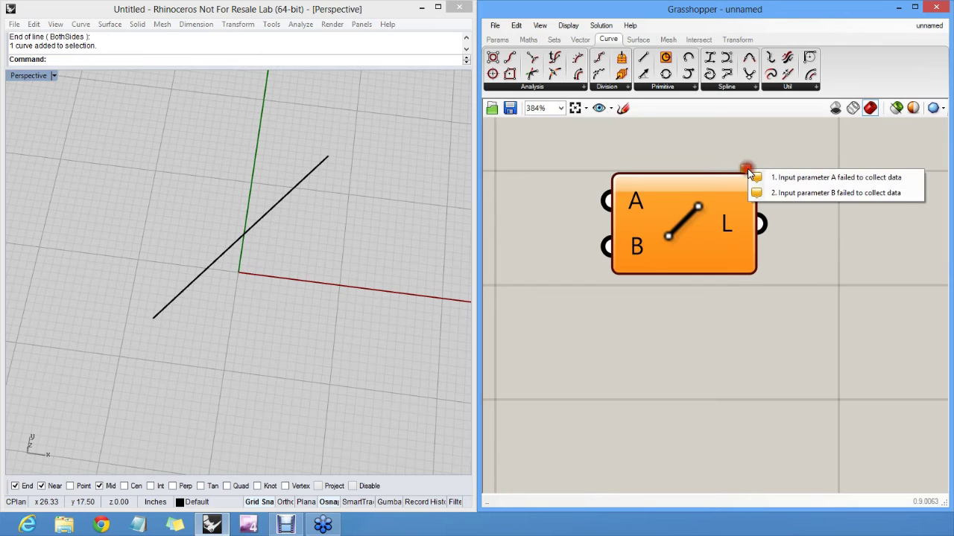
{"action": "left_click", "coordinate": [800, 179]}
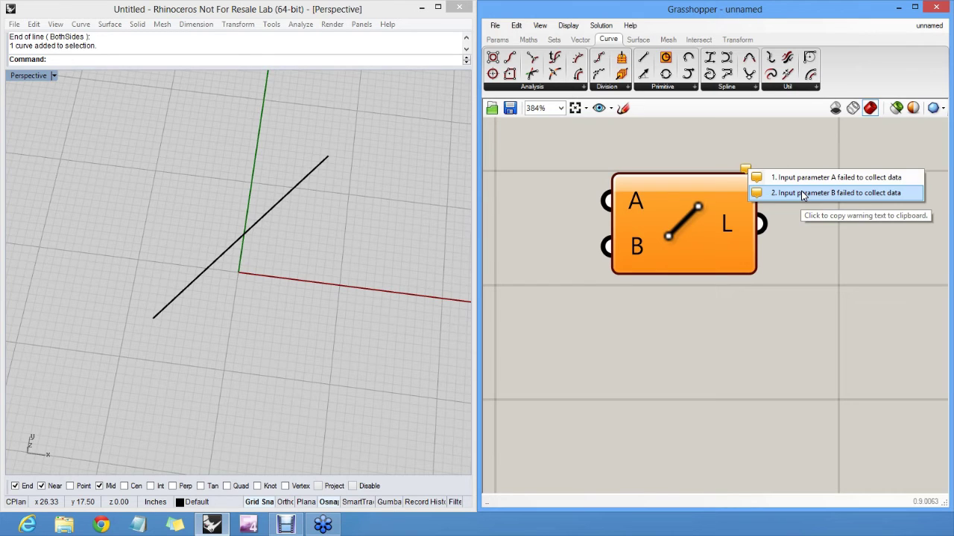
{"action": "left_click", "coordinate": [728, 142]}
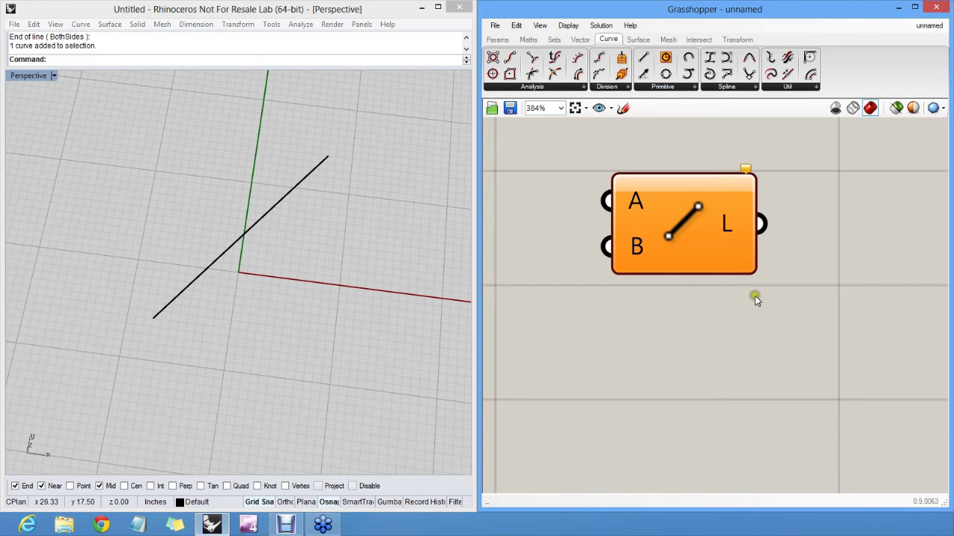
Set one point for the Line component's start point A, picking it in Rhino beside the lower end of the drawn line.
{"action": "left_click", "coordinate": [341, 239]}
{"action": "left_click", "coordinate": [336, 161]}
{"action": "left_click", "coordinate": [185, 323]}
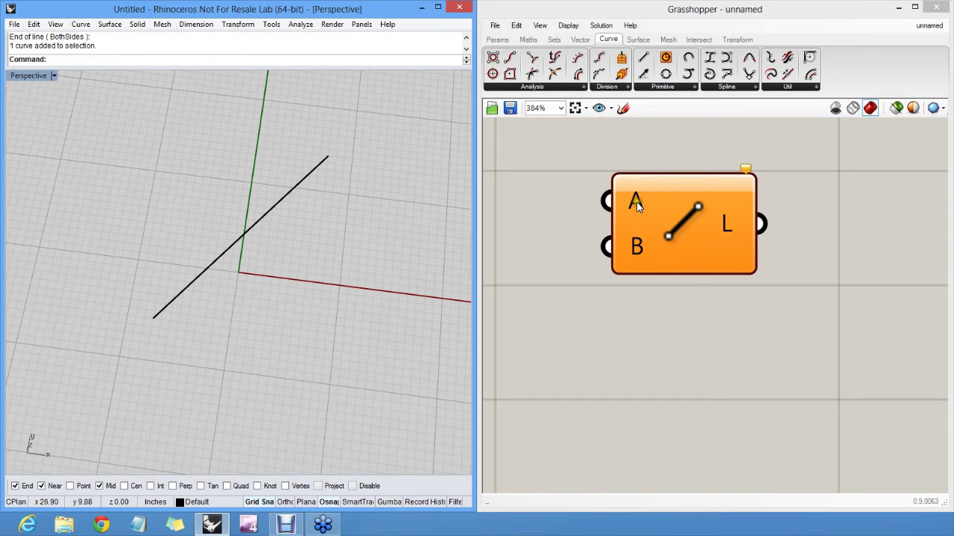
{"action": "mouse_move", "coordinate": [636, 205]}
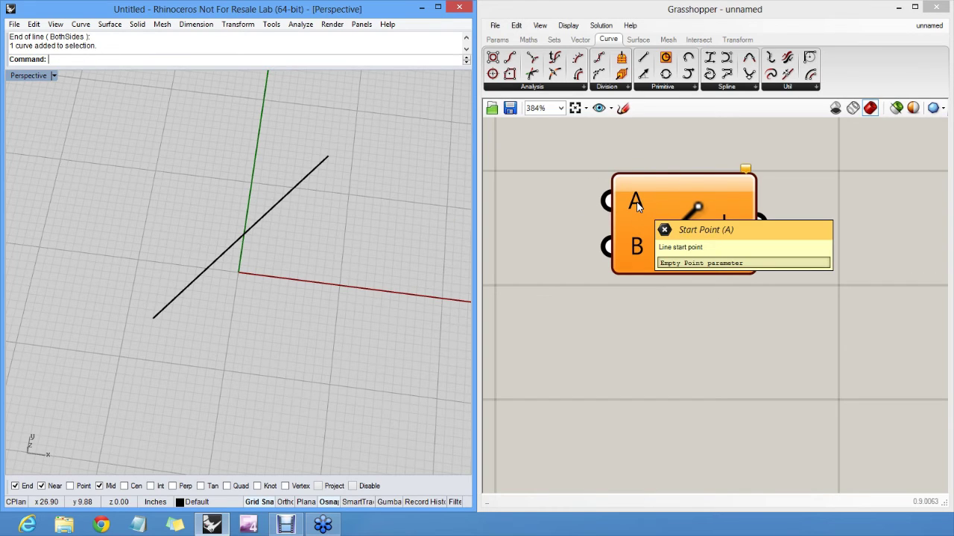
{"action": "right_click", "coordinate": [635, 204]}
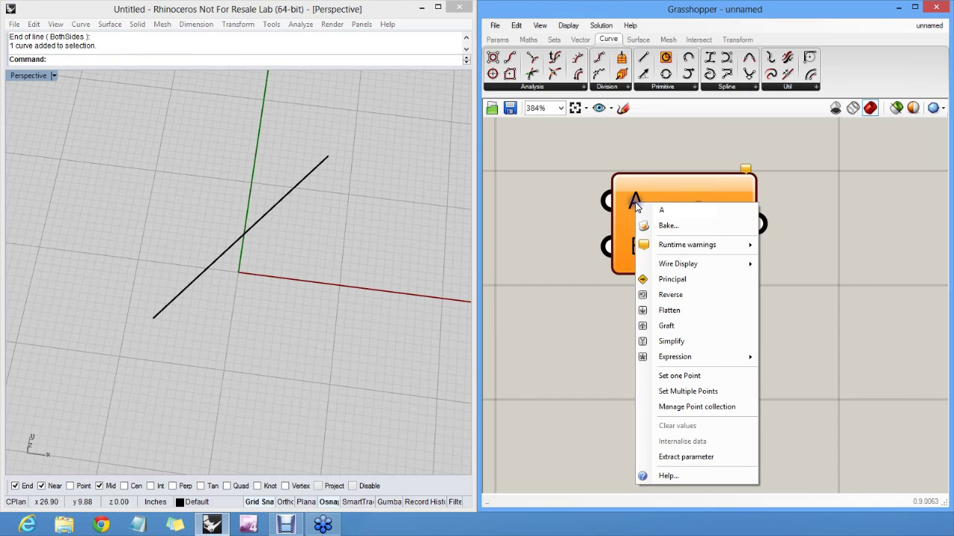
{"action": "left_click", "coordinate": [679, 376]}
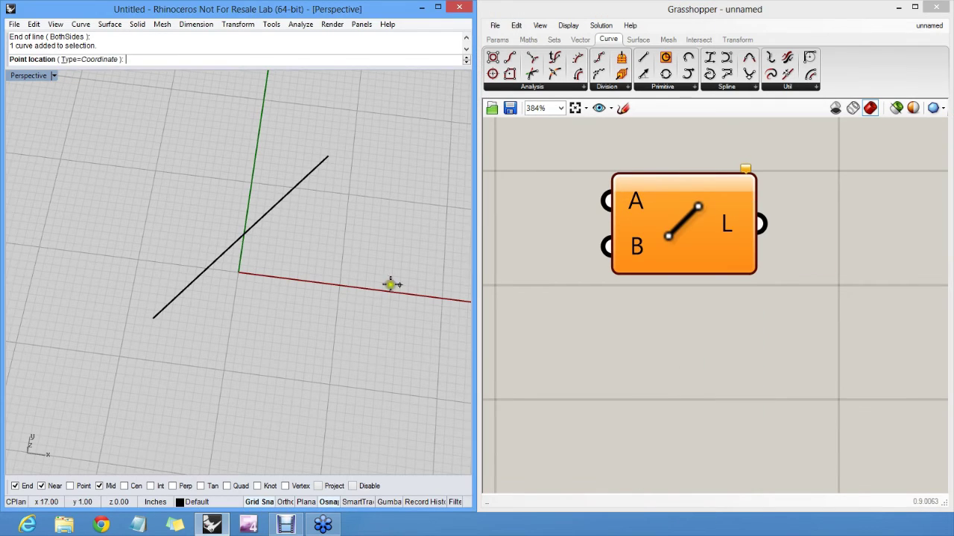
{"action": "left_click", "coordinate": [183, 355]}
{"action": "mouse_move", "coordinate": [206, 366]}
{"action": "right_mouse_down"}
{"action": "mouse_move", "coordinate": [238, 279]}
{"action": "mouse_move", "coordinate": [222, 368]}
{"action": "right_mouse_up"}
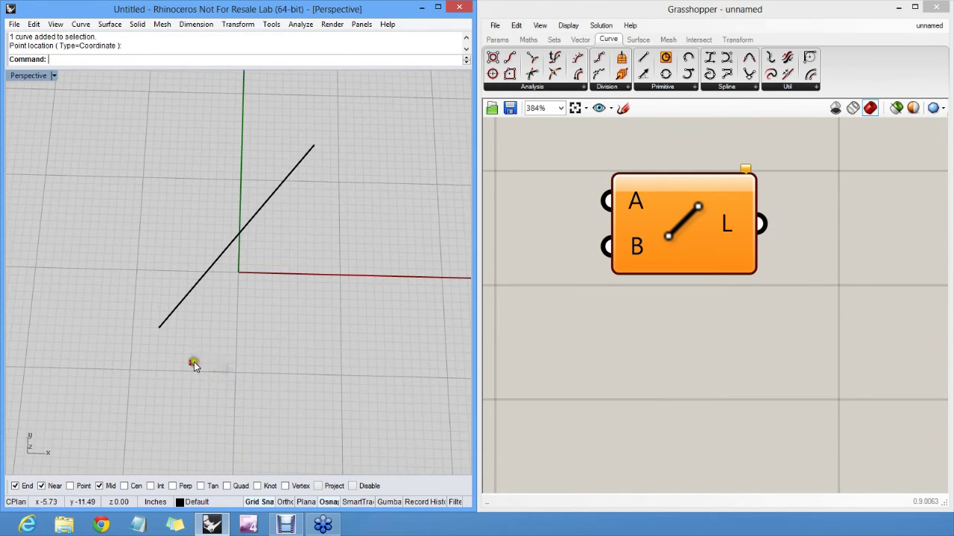
Set one point for the Line component's end point B, picking it in Rhino beside the upper end of the drawn line.
{"action": "right_click", "coordinate": [637, 254]}
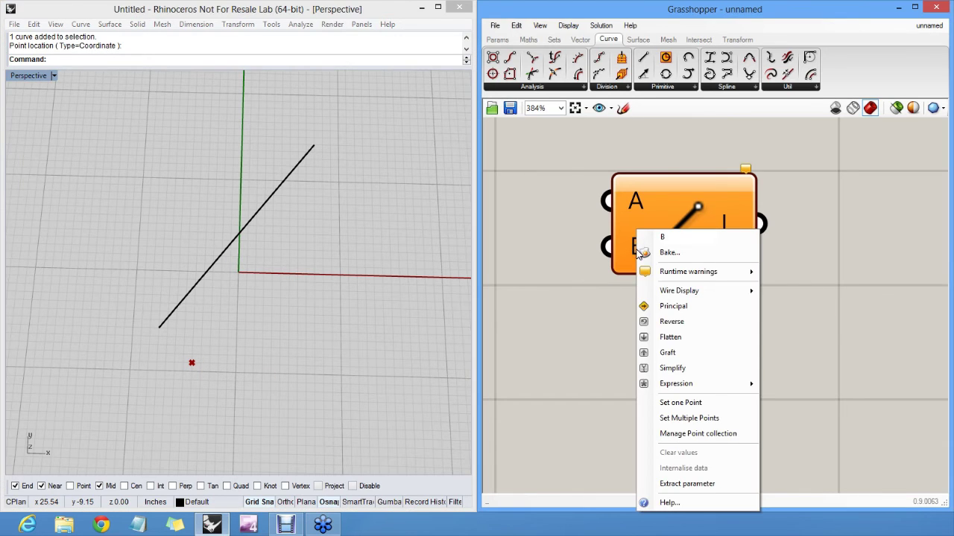
{"action": "left_click", "coordinate": [694, 403]}
{"action": "left_click", "coordinate": [362, 176]}
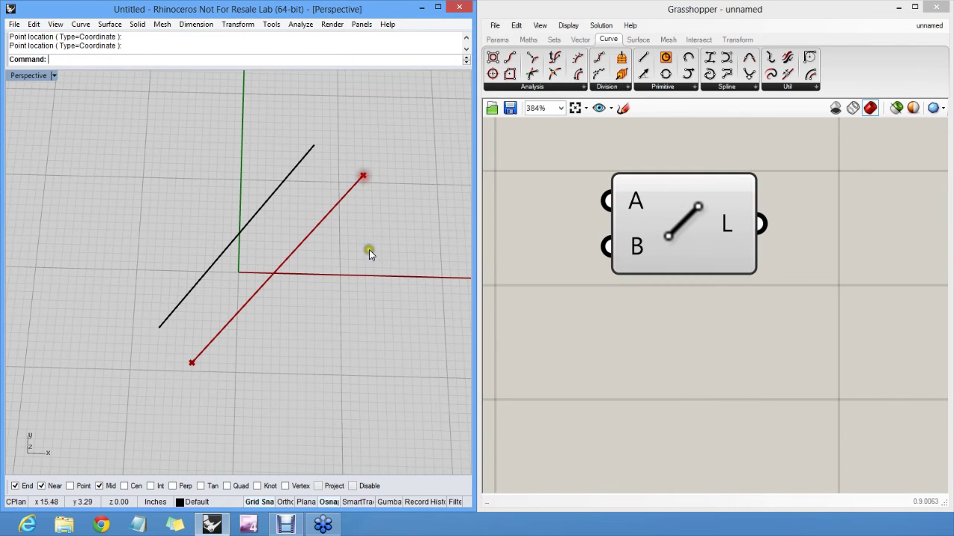
{"action": "right_click_drag", "start_coordinate": [381, 249], "coordinate": [313, 291]}
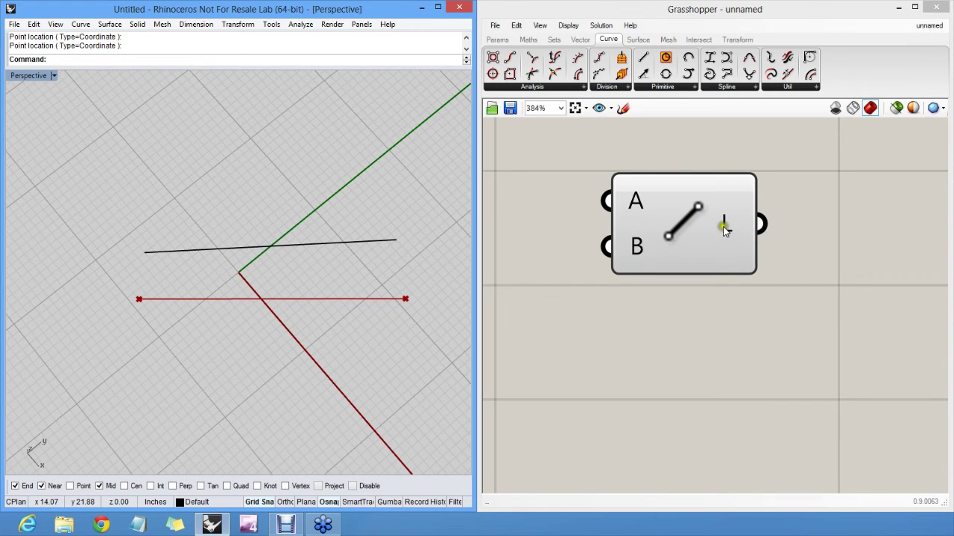
Examine the Line component's start and end point inputs A and B and its output L.
{"action": "mouse_move", "coordinate": [725, 230]}
{"action": "left_click", "coordinate": [690, 144]}
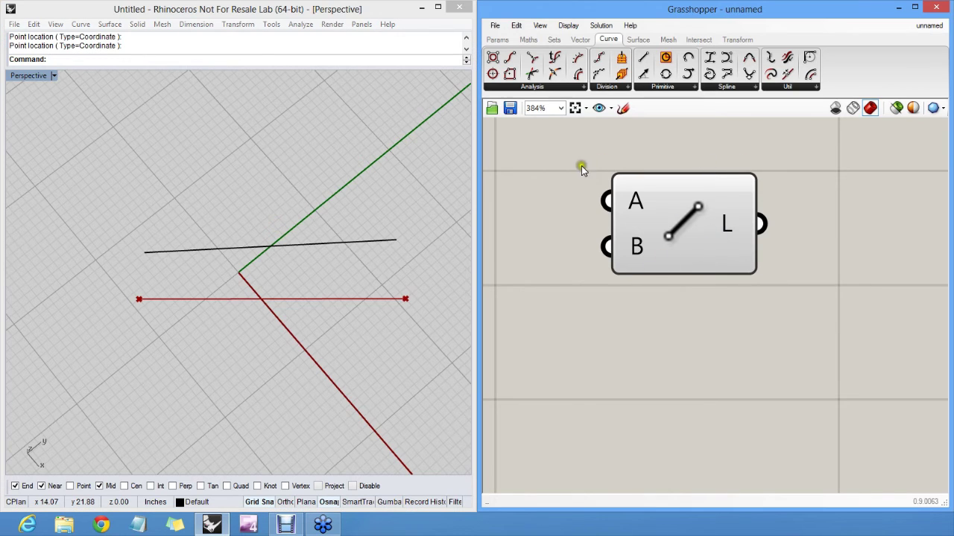
{"action": "left_click_drag", "start_coordinate": [590, 162], "coordinate": [771, 279]}
{"action": "left_click_drag", "start_coordinate": [607, 156], "coordinate": [656, 291]}
{"action": "left_click_drag", "start_coordinate": [708, 150], "coordinate": [759, 286]}
{"action": "left_click", "coordinate": [693, 159]}
Compare both lines in the Rhino viewport and select the Line component to highlight its preview line.
{"action": "right_click_drag", "start_coordinate": [276, 325], "coordinate": [363, 192]}
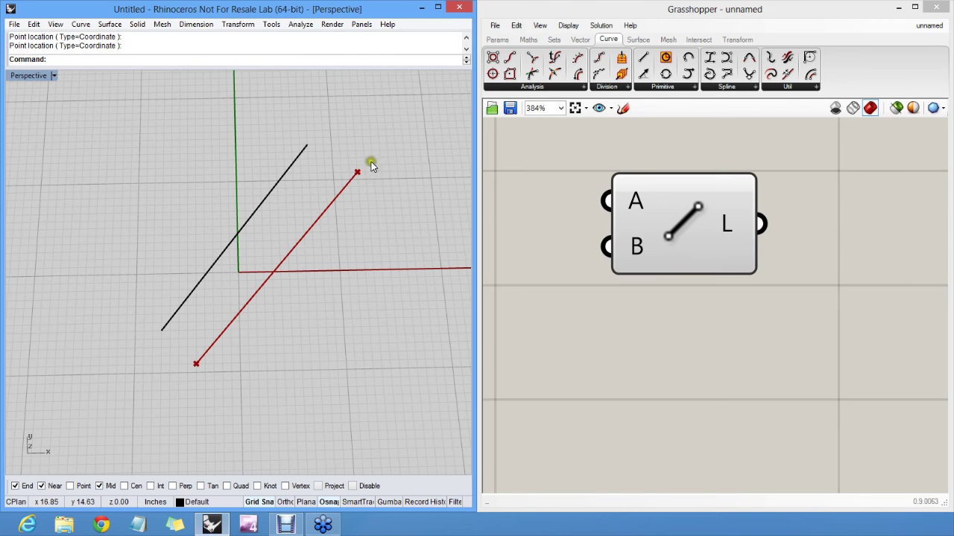
{"action": "left_click", "coordinate": [331, 202]}
{"action": "left_click", "coordinate": [187, 354]}
{"action": "mouse_move", "coordinate": [291, 308]}
{"action": "right_mouse_down"}
{"action": "mouse_move", "coordinate": [294, 183]}
{"action": "mouse_move", "coordinate": [292, 299]}
{"action": "right_mouse_up"}
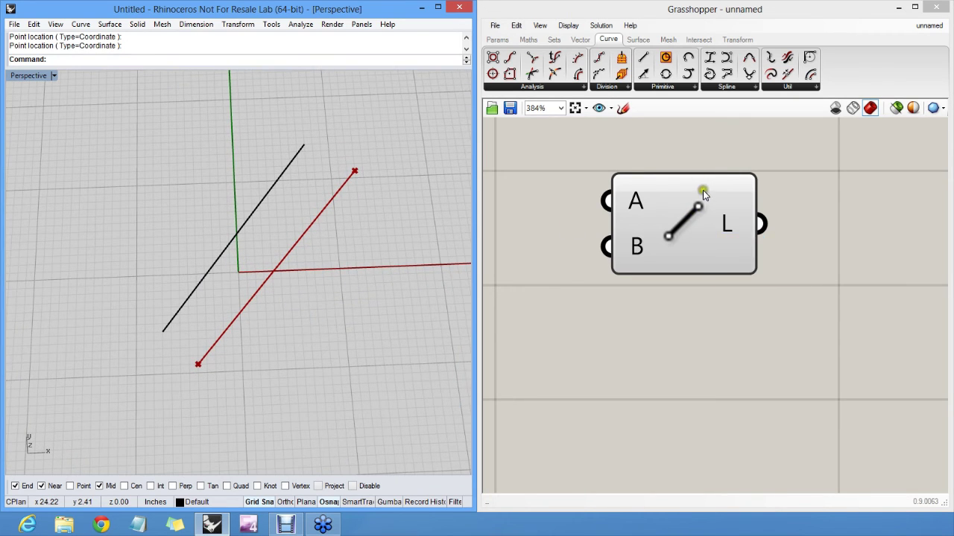
{"action": "left_click", "coordinate": [660, 222]}
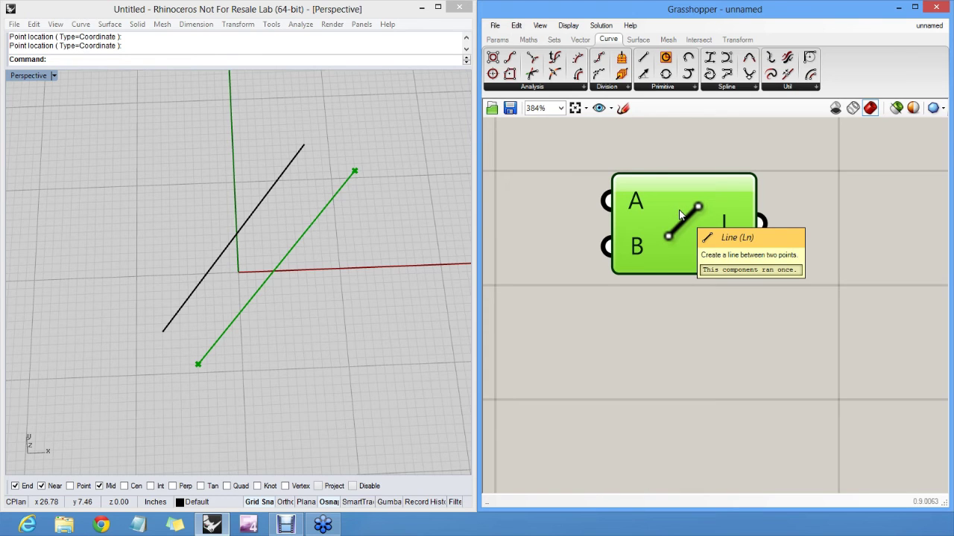
Deselect the Line component and try to select the upper end of its preview line directly in Rhino.
{"action": "left_click", "coordinate": [358, 169]}
{"action": "left_click", "coordinate": [559, 155]}
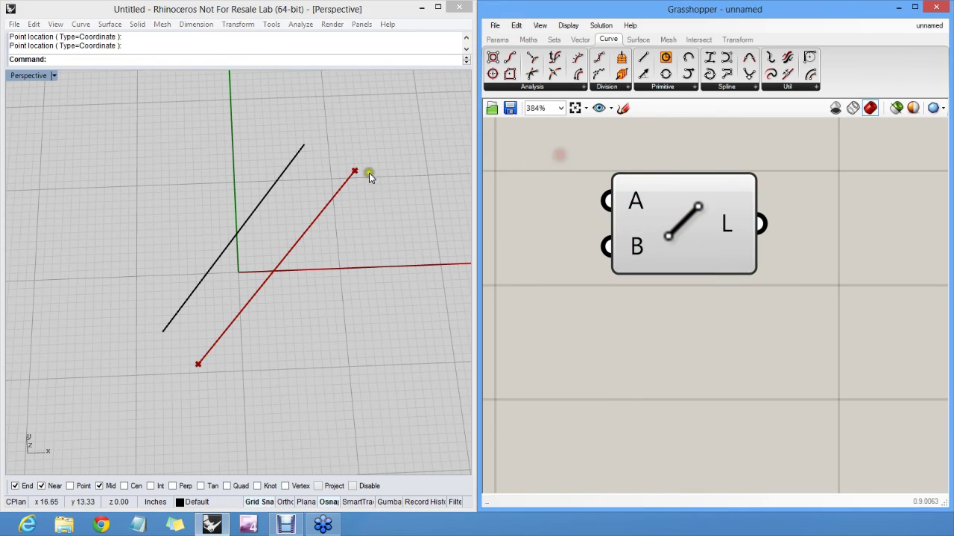
{"action": "left_click_drag", "start_coordinate": [363, 159], "coordinate": [346, 177]}
{"action": "left_click", "coordinate": [358, 129]}
Turn on the control points of the line drawn in Rhino, move its upper end point slightly, and hide the points again.
{"action": "left_click", "coordinate": [298, 155]}
{"action": "key", "text": "F10"}
{"action": "left_click", "coordinate": [303, 146]}
{"action": "mouse_move", "coordinate": [302, 146]}
{"action": "left_mouse_down"}
{"action": "mouse_move", "coordinate": [377, 142]}
{"action": "mouse_move", "coordinate": [276, 139]}
{"action": "mouse_move", "coordinate": [323, 107]}
{"action": "mouse_move", "coordinate": [297, 146]}
{"action": "left_mouse_up"}
{"action": "key", "text": "Escape"}
{"action": "right_click_drag", "start_coordinate": [347, 227], "coordinate": [297, 247]}
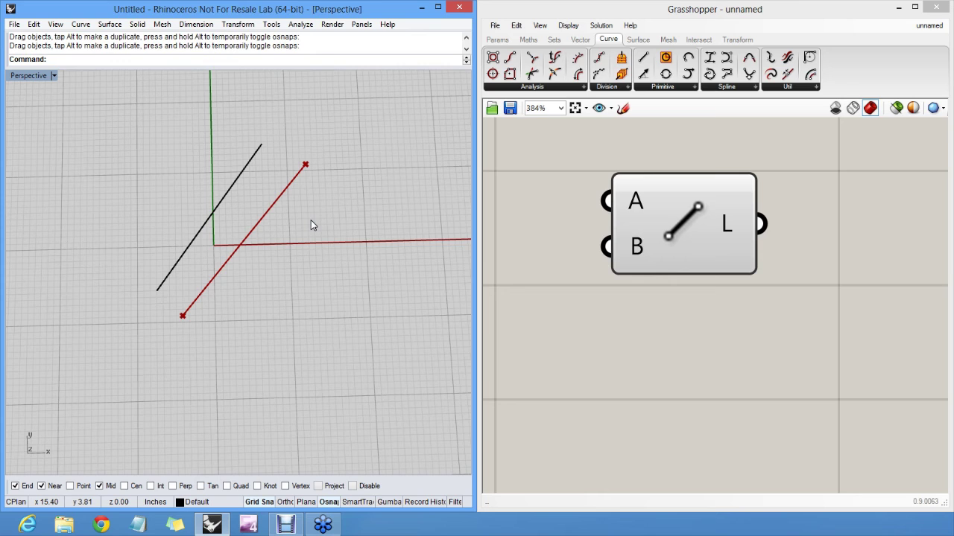
Place two point objects in Rhino, one beside each end of the Grasshopper line, and select each to check it.
{"action": "type", "text": "Point"}
{"action": "key", "text": "Return"}
{"action": "left_click", "coordinate": [330, 170]}
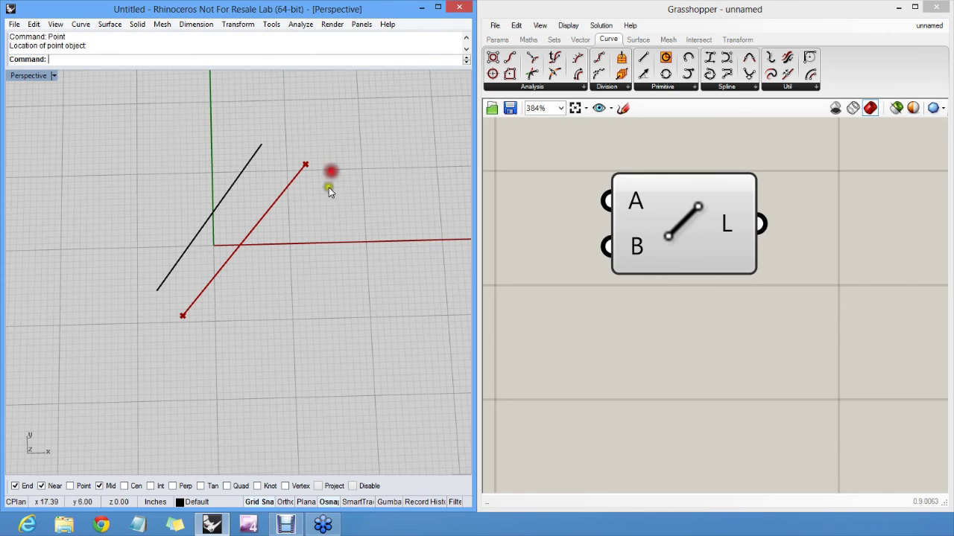
{"action": "right_click", "coordinate": [286, 262]}
{"action": "left_click", "coordinate": [253, 320]}
{"action": "left_click", "coordinate": [332, 172]}
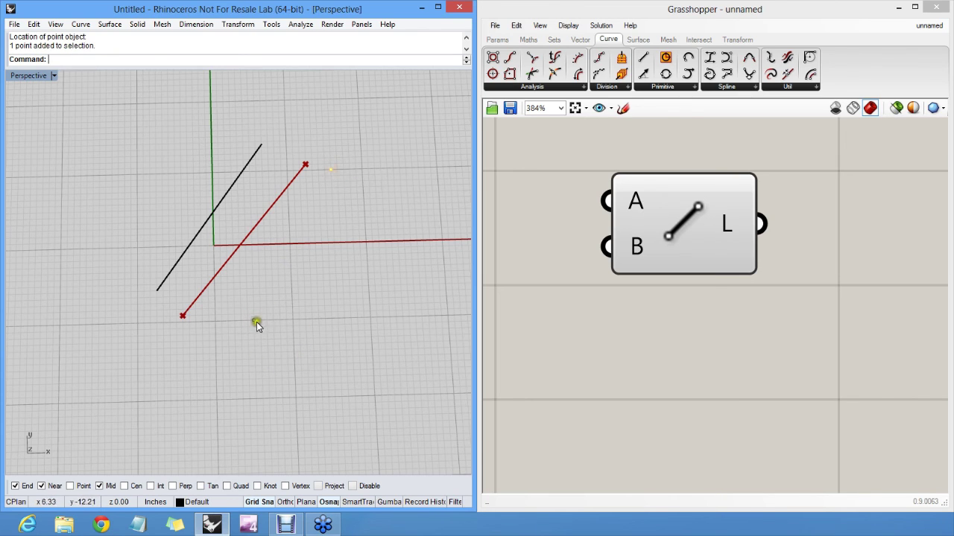
{"action": "left_click", "coordinate": [254, 321]}
Set one point for the Line component's input A with type Point, referencing the upper Rhino point object.
{"action": "mouse_move", "coordinate": [637, 206]}
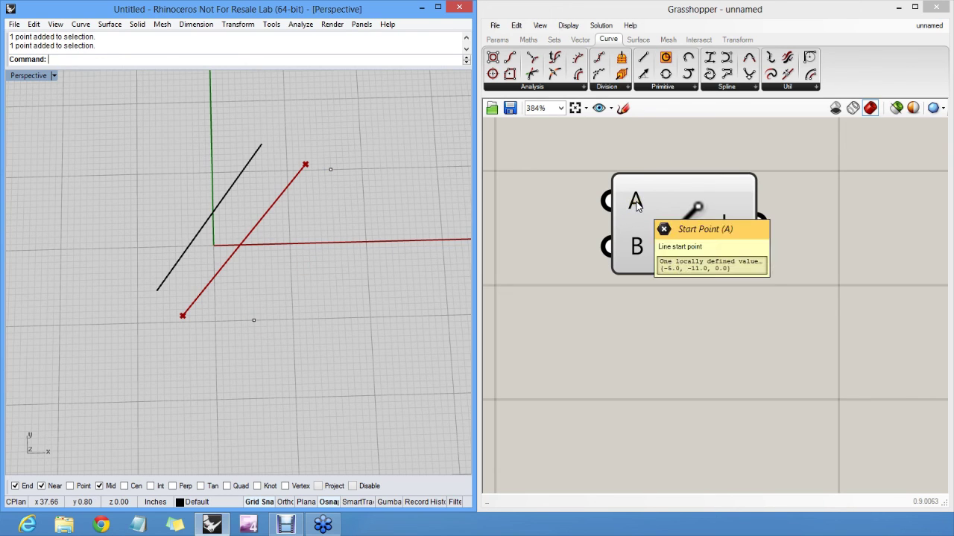
{"action": "right_click", "coordinate": [636, 206]}
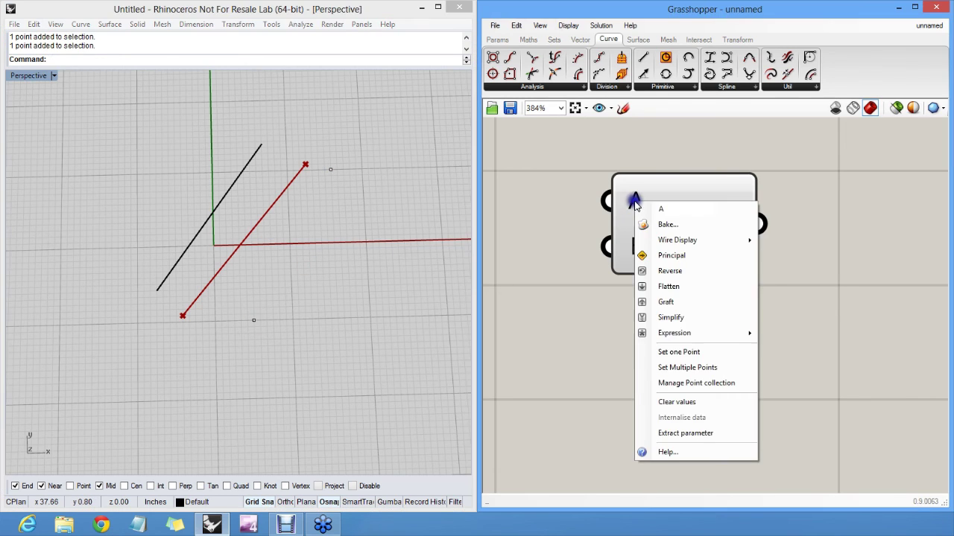
{"action": "left_click", "coordinate": [680, 351]}
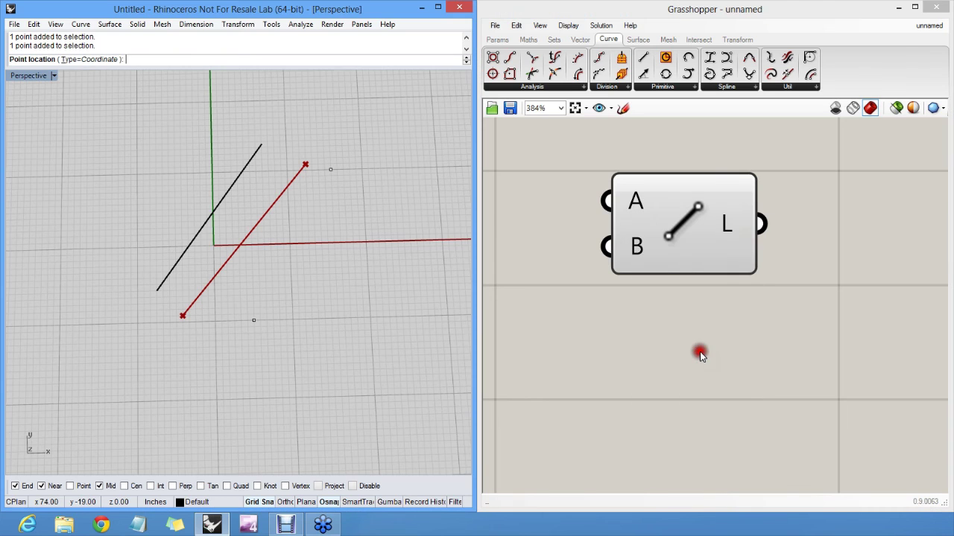
{"action": "left_click", "coordinate": [107, 62]}
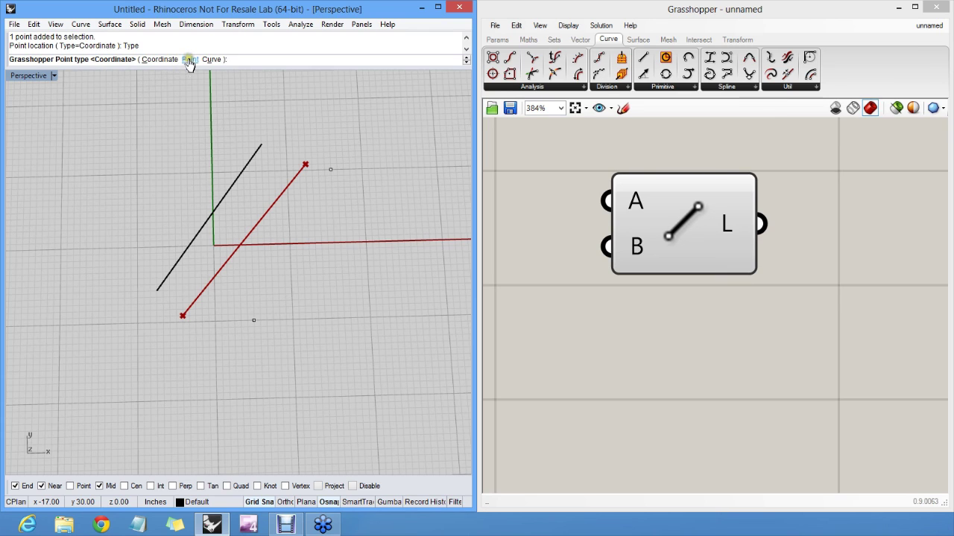
{"action": "left_click", "coordinate": [189, 60]}
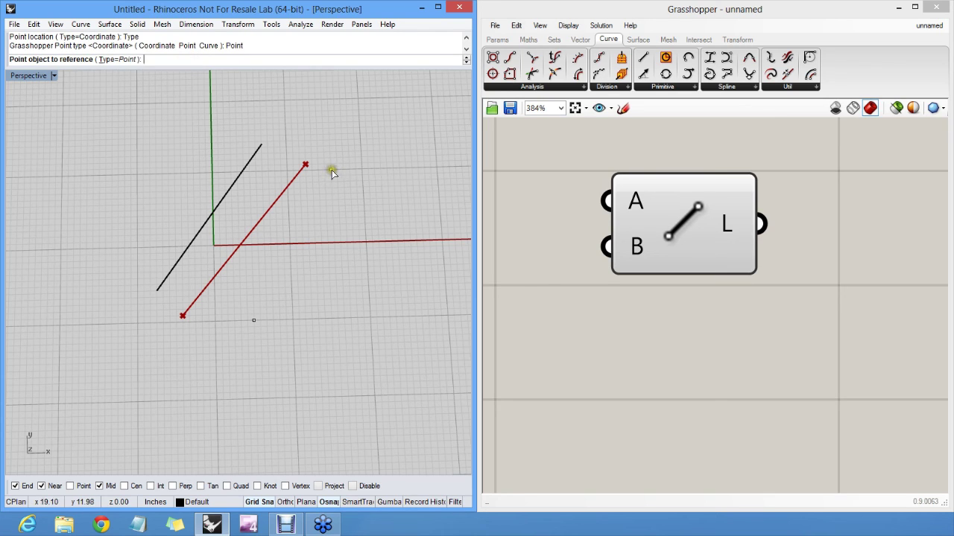
{"action": "left_click", "coordinate": [332, 169]}
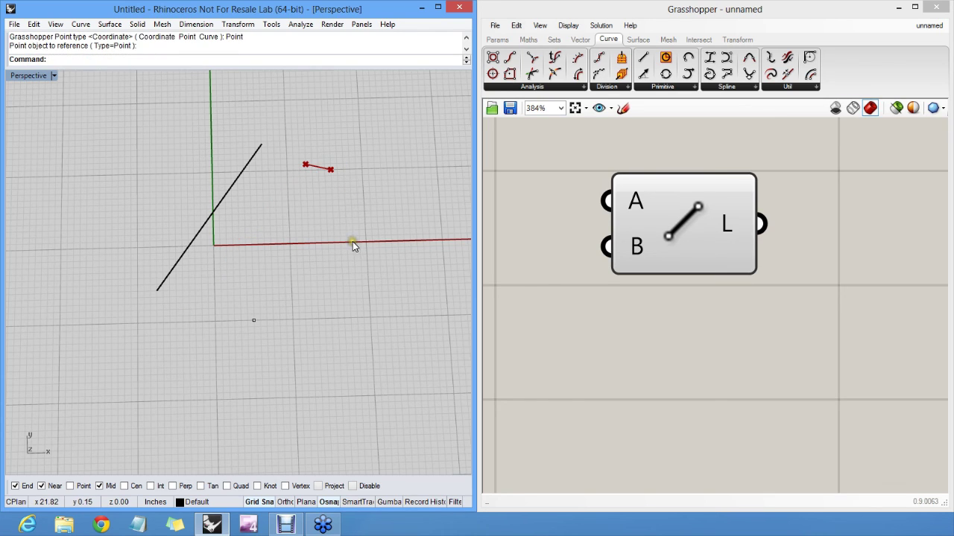
Set one point for the Line component's input B with type Point, referencing the lower Rhino point object.
{"action": "left_click", "coordinate": [633, 266]}
{"action": "right_click", "coordinate": [636, 250]}
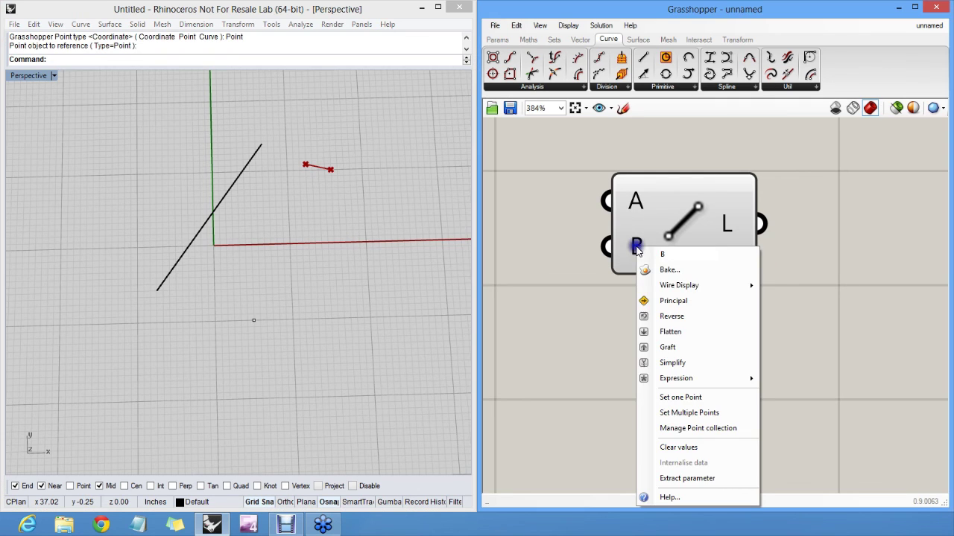
{"action": "left_click", "coordinate": [696, 399]}
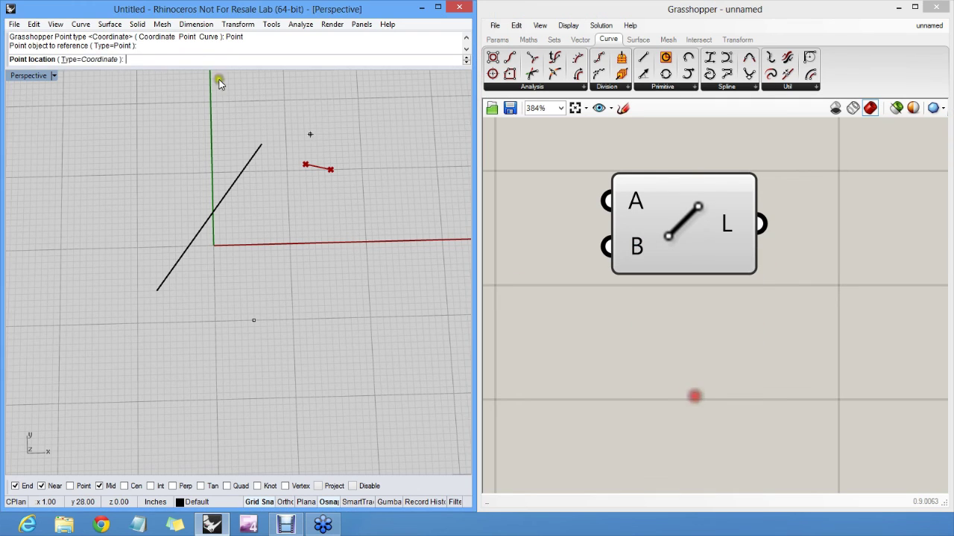
{"action": "left_click", "coordinate": [107, 60]}
{"action": "left_click", "coordinate": [190, 59]}
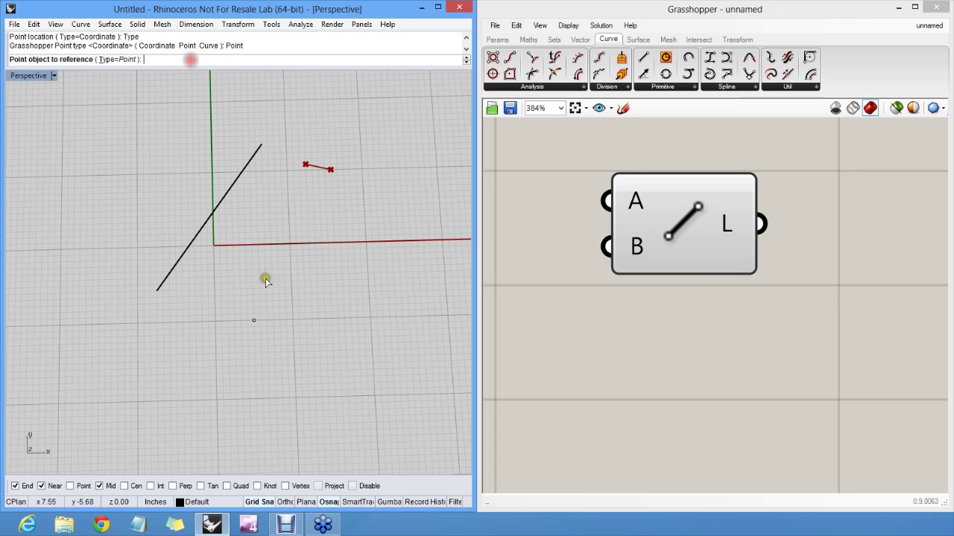
{"action": "left_click", "coordinate": [254, 322]}
Move the lower referenced point object in Rhino closer to the drawn line's lower end to reshape the Grasshopper line.
{"action": "left_click", "coordinate": [310, 358]}
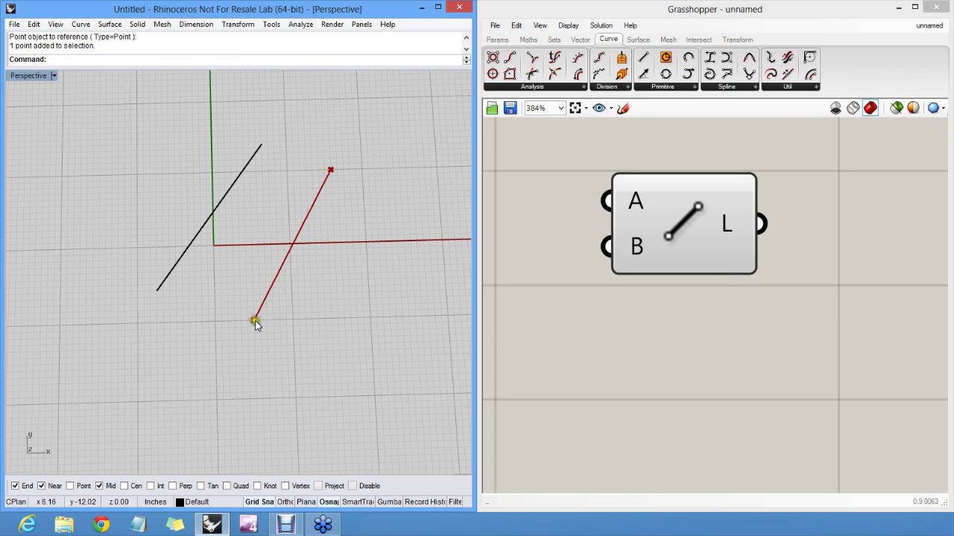
{"action": "left_click_drag", "start_coordinate": [254, 322], "coordinate": [214, 302]}
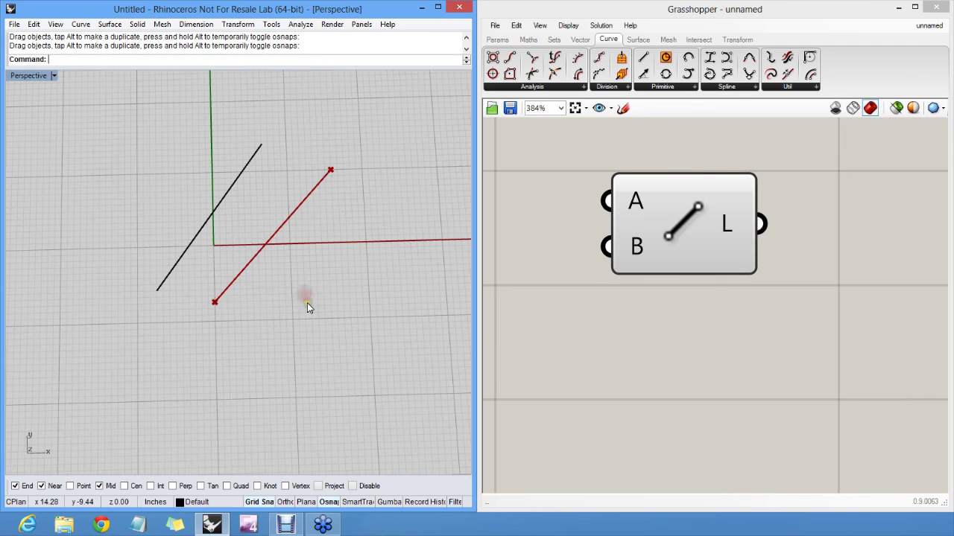